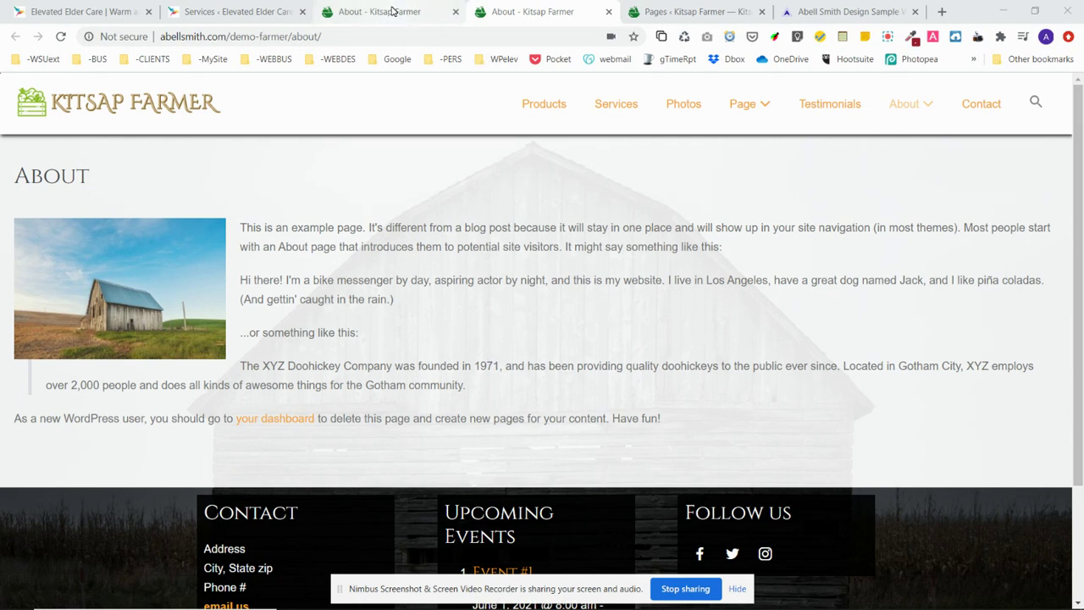
Step: Compare the finished About page with its plain version, viewing the captioned barn image enlarged and at full size
{"action": "left_click", "coordinate": [421, 13]}
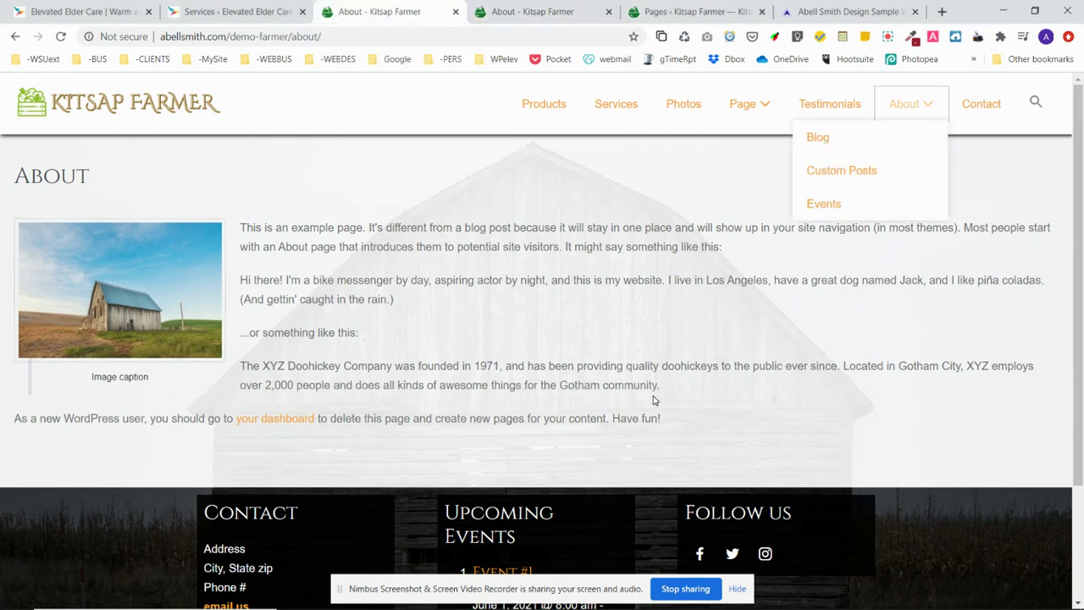
{"action": "left_click", "coordinate": [388, 115]}
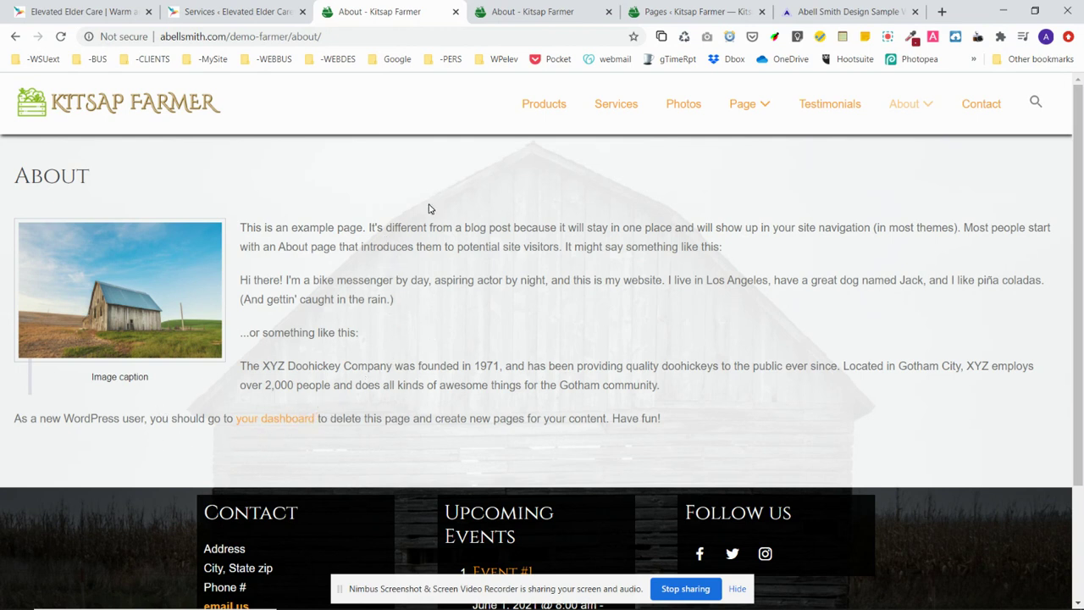
{"action": "left_click", "coordinate": [184, 312]}
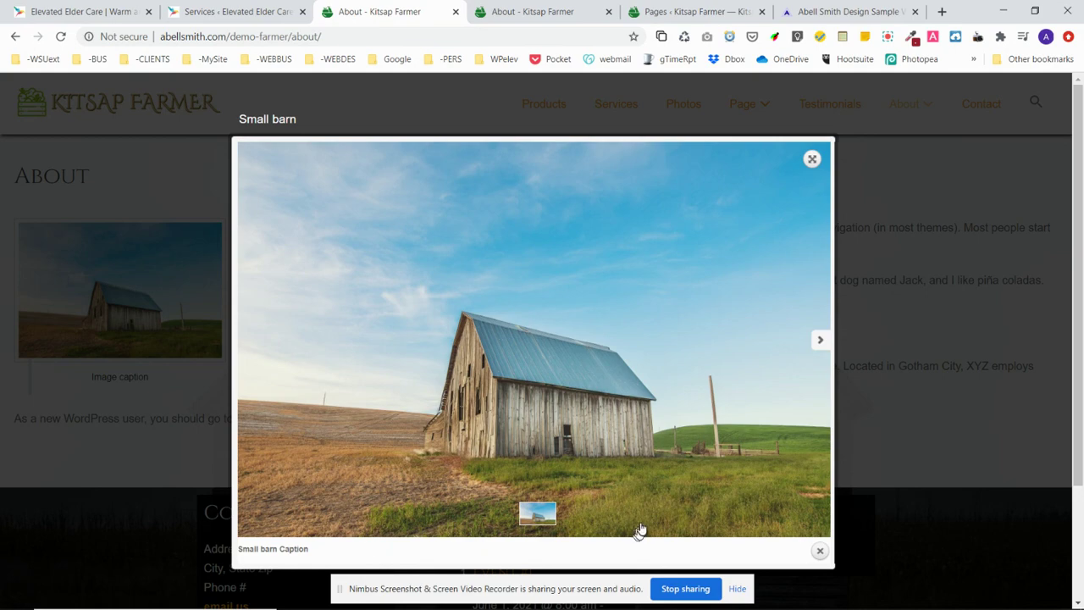
{"action": "left_click", "coordinate": [812, 160]}
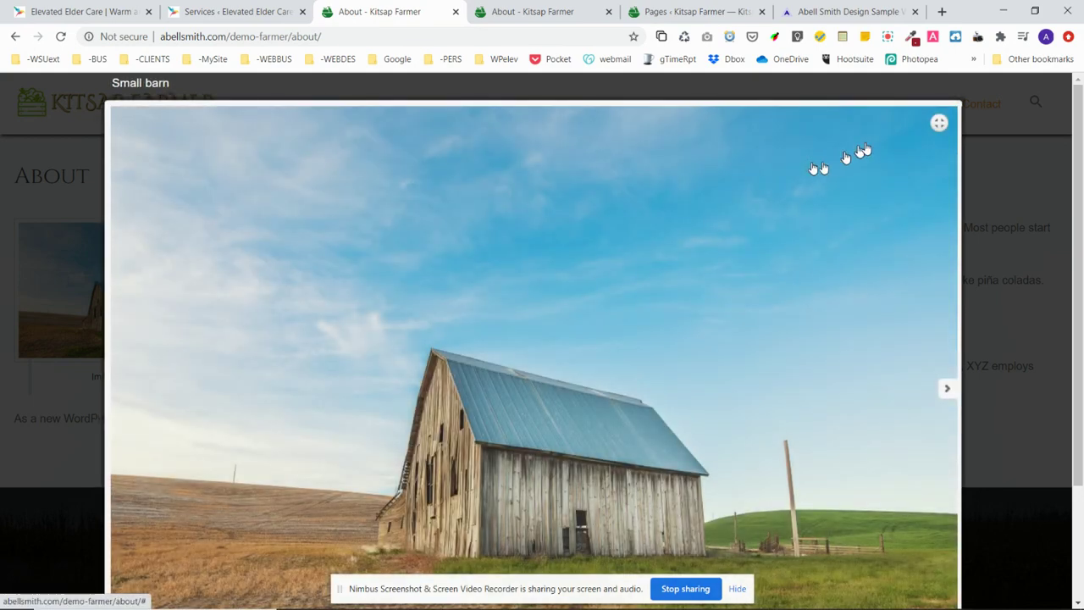
{"action": "left_click", "coordinate": [983, 133]}
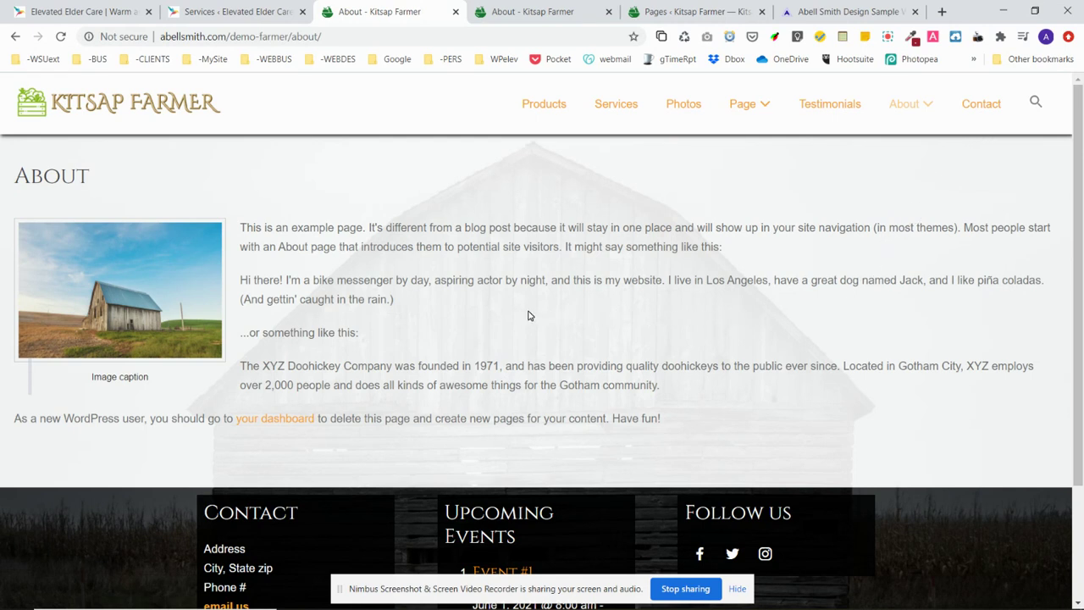
{"action": "left_click", "coordinate": [552, 17]}
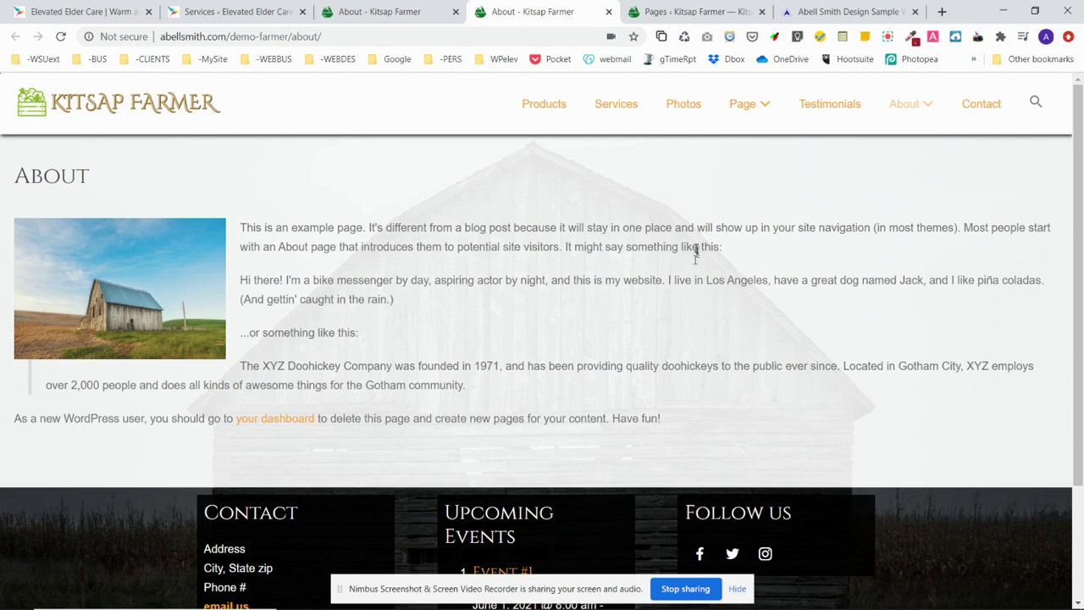
Step: Open the About page in Beaver Builder and bring up the image details of the barn photo in its text module
{"action": "left_click", "coordinate": [706, 13]}
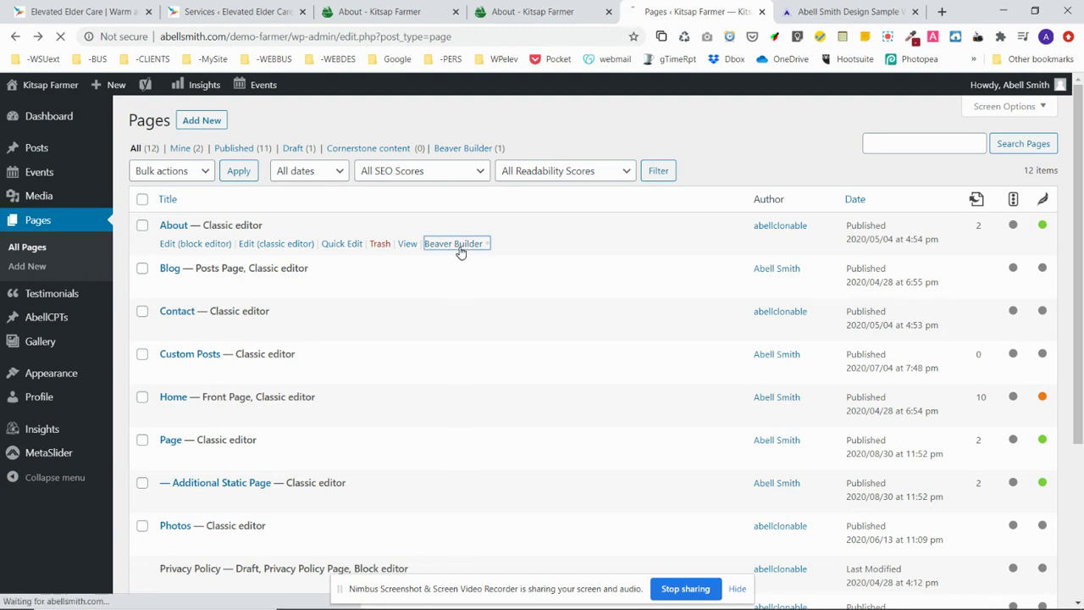
{"action": "left_click", "coordinate": [457, 249]}
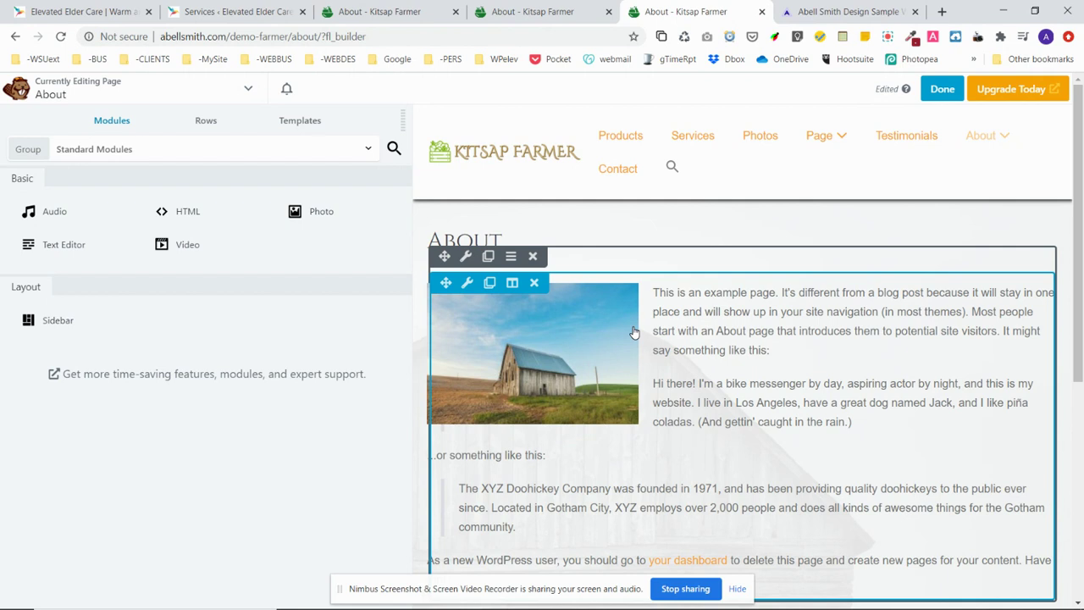
{"action": "left_click", "coordinate": [467, 285]}
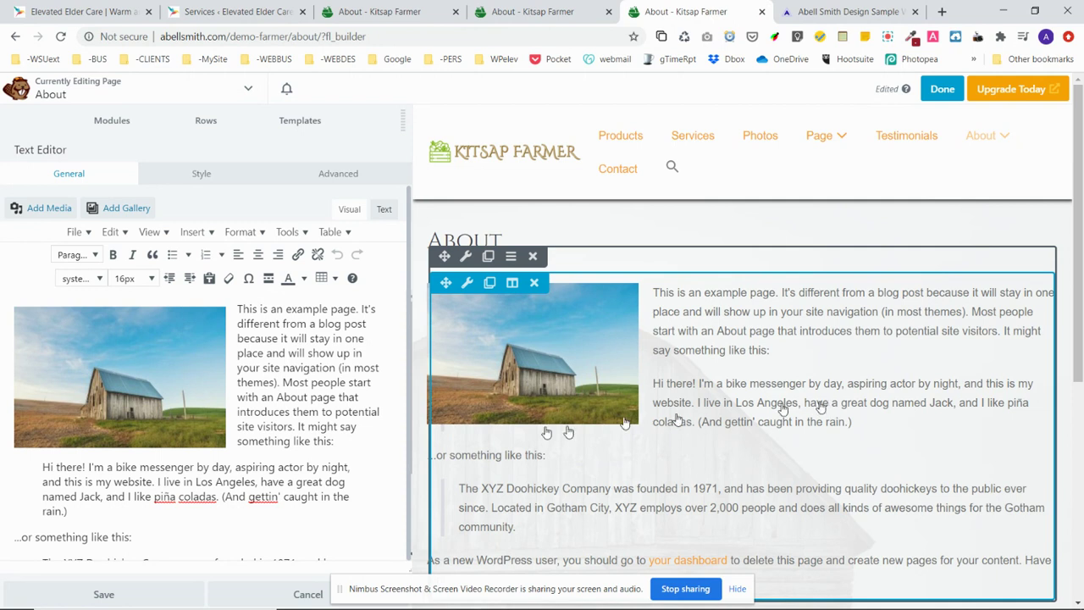
{"action": "left_click", "coordinate": [116, 376]}
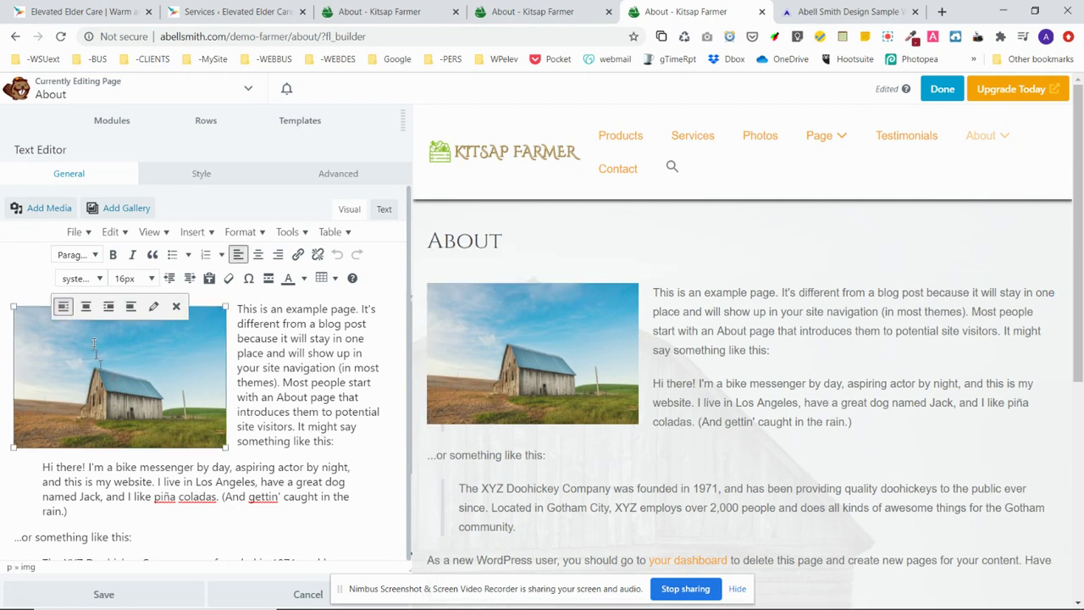
{"action": "left_click", "coordinate": [154, 311]}
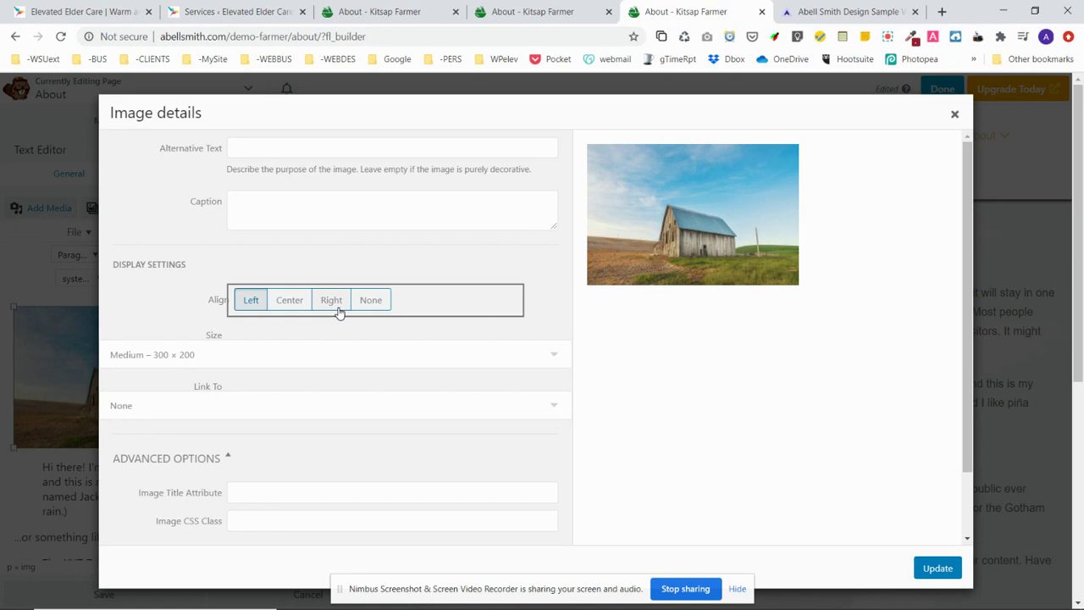
Step: Try the Center and Right alignments for the barn image and return it to Left
{"action": "left_click", "coordinate": [277, 311]}
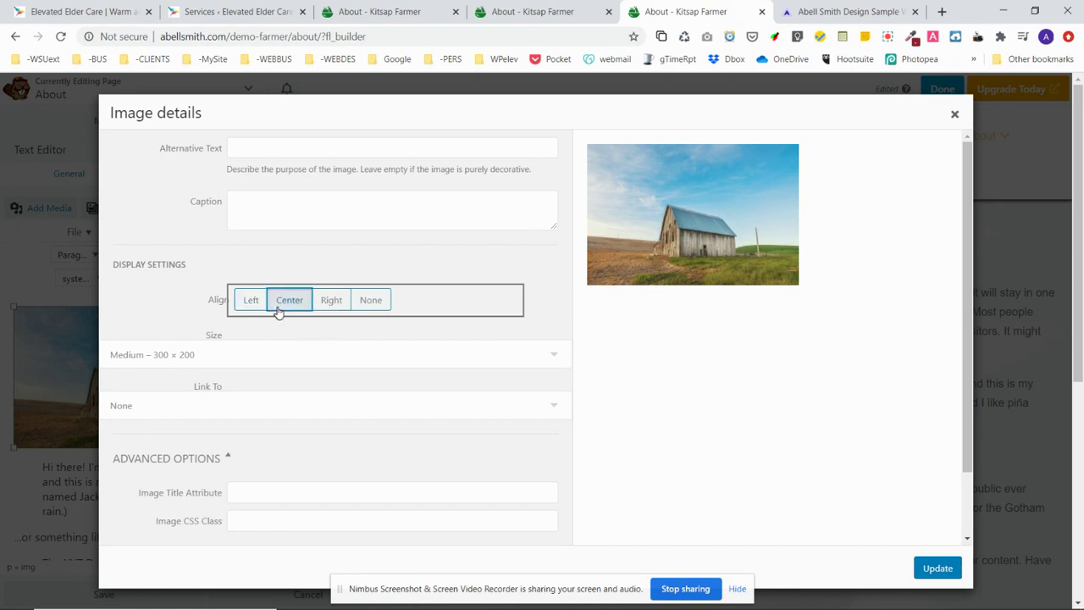
{"action": "left_click", "coordinate": [338, 305]}
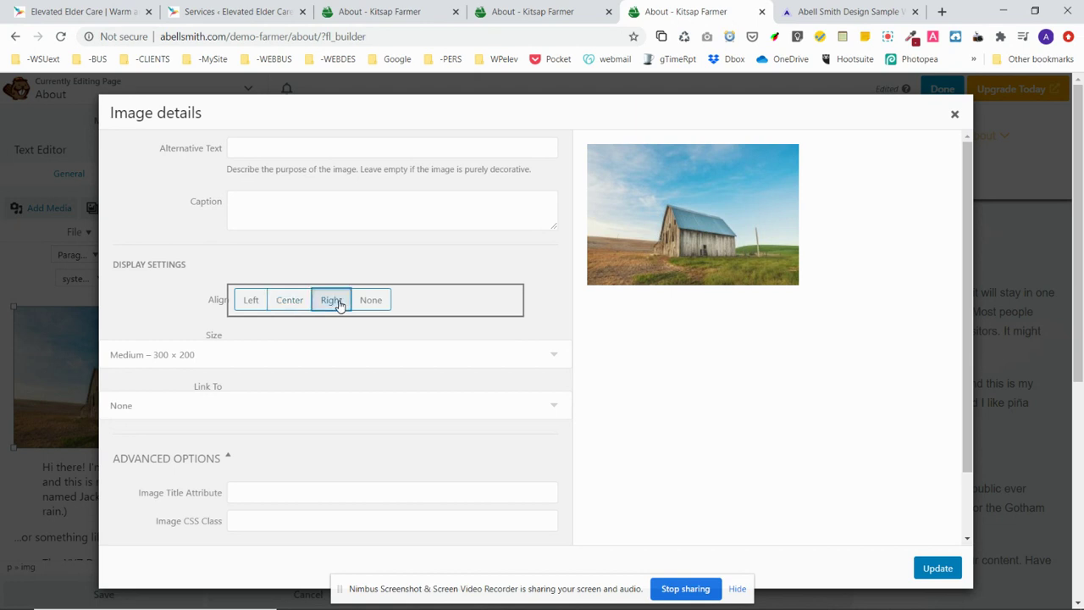
{"action": "left_click", "coordinate": [257, 305]}
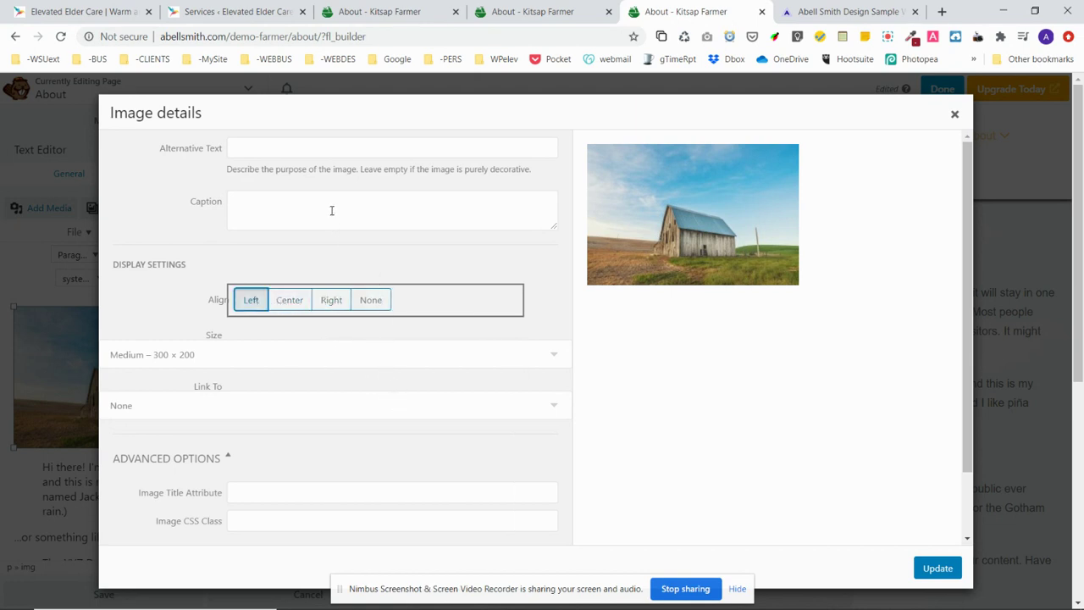
Step: Give the barn image the caption "Small Barn Caption" and the alternative text "Small Barn"
{"action": "left_click", "coordinate": [283, 205]}
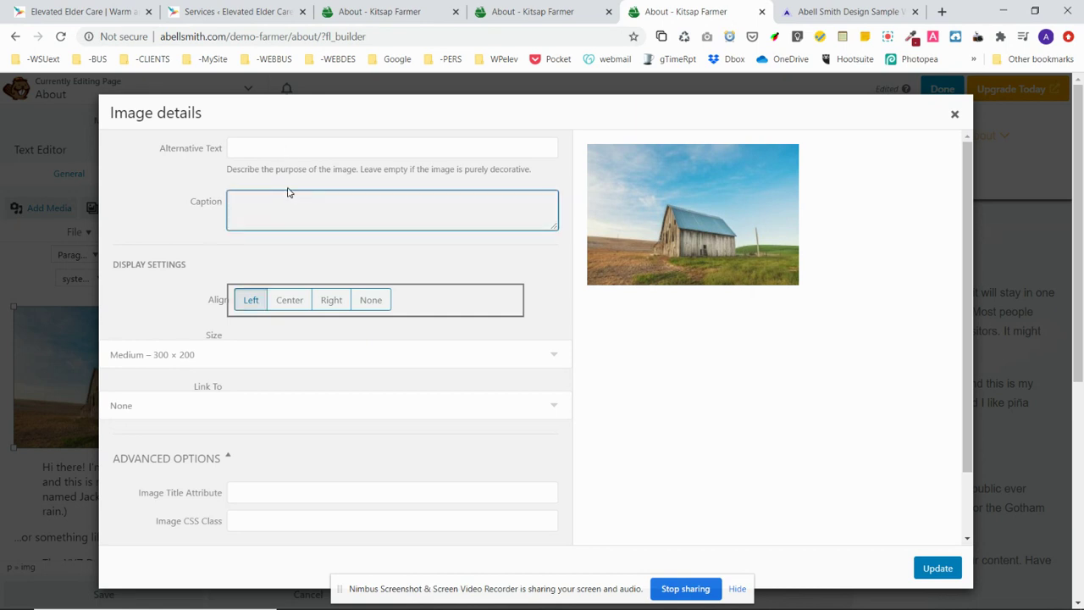
{"action": "type", "text": "Small Barn Cam"}
{"action": "type", "text": "tion"}
{"action": "left_click_drag", "start_coordinate": [276, 210], "coordinate": [230, 212]}
{"action": "key", "text": "ctrl+c"}
{"action": "left_click", "coordinate": [242, 147]}
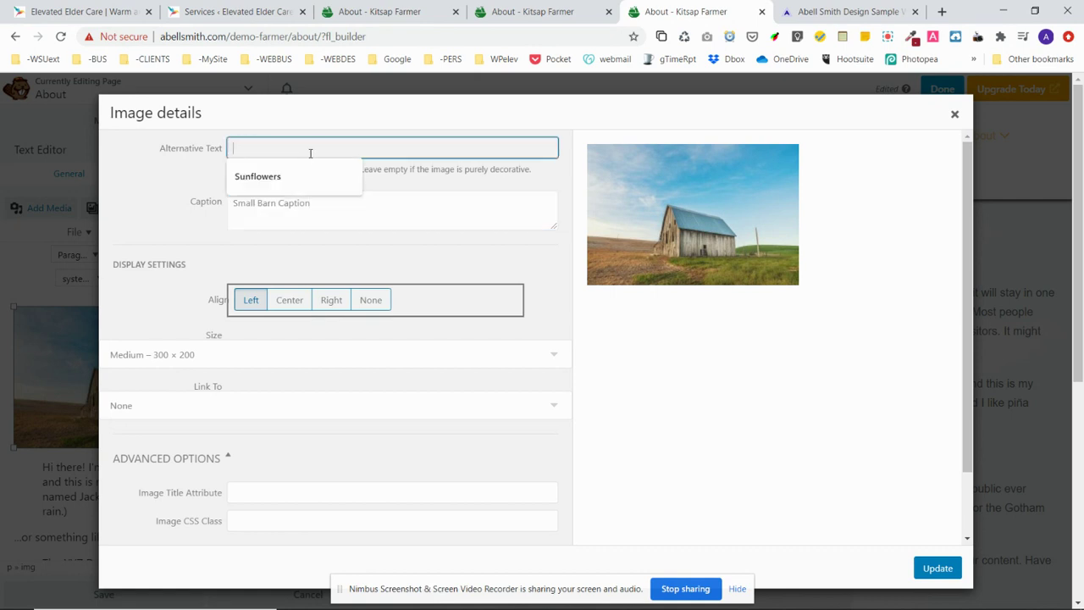
{"action": "key", "text": "ctrl+v"}
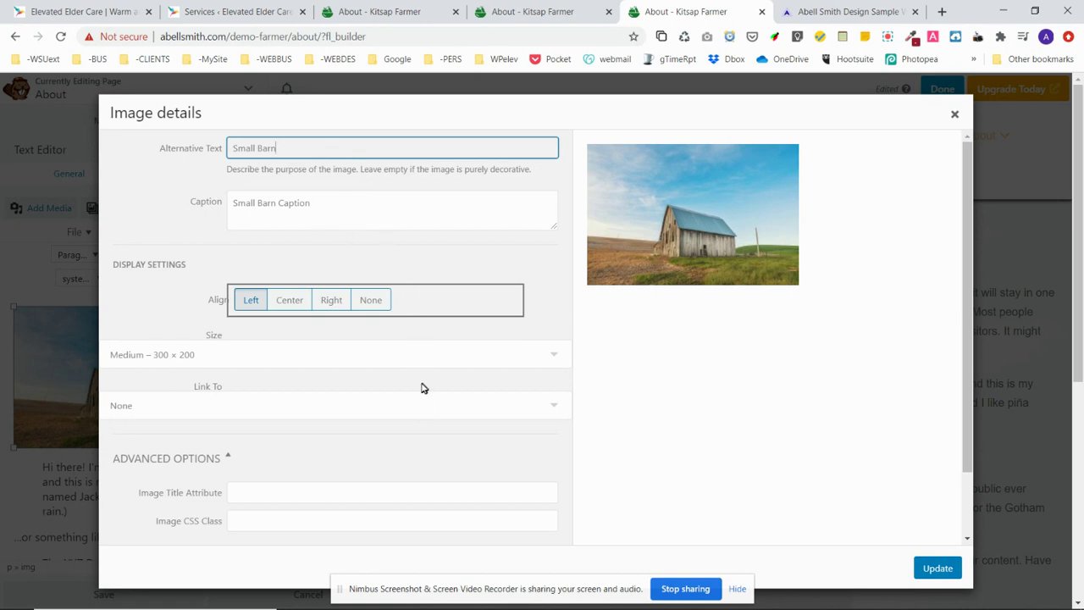
Step: Choose the Medium – 300 × 200 size for the barn image and link it to its Media File
{"action": "left_click", "coordinate": [214, 360]}
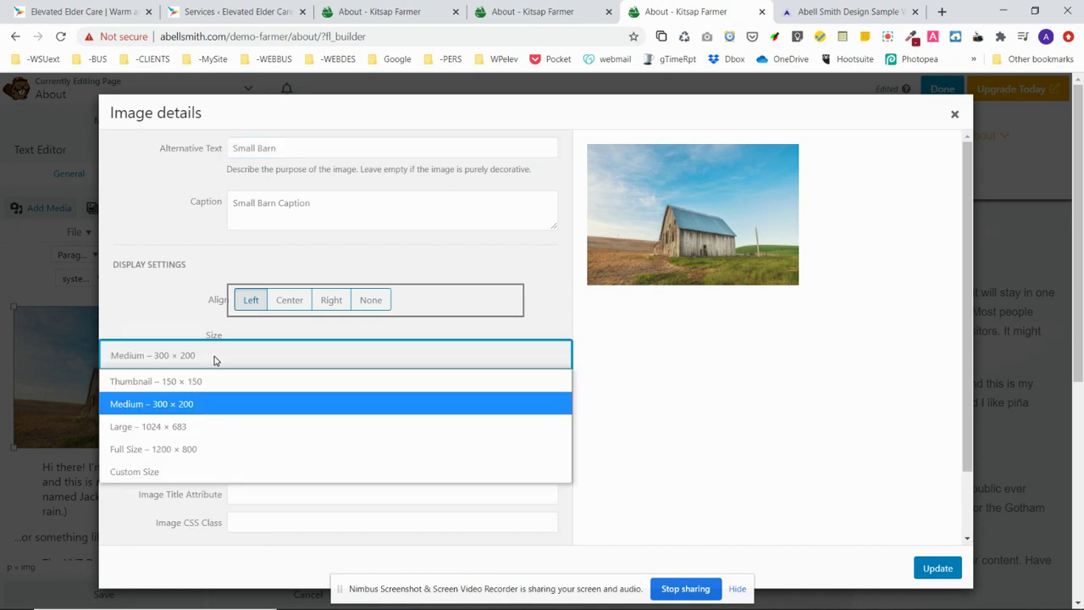
{"action": "left_click", "coordinate": [224, 404]}
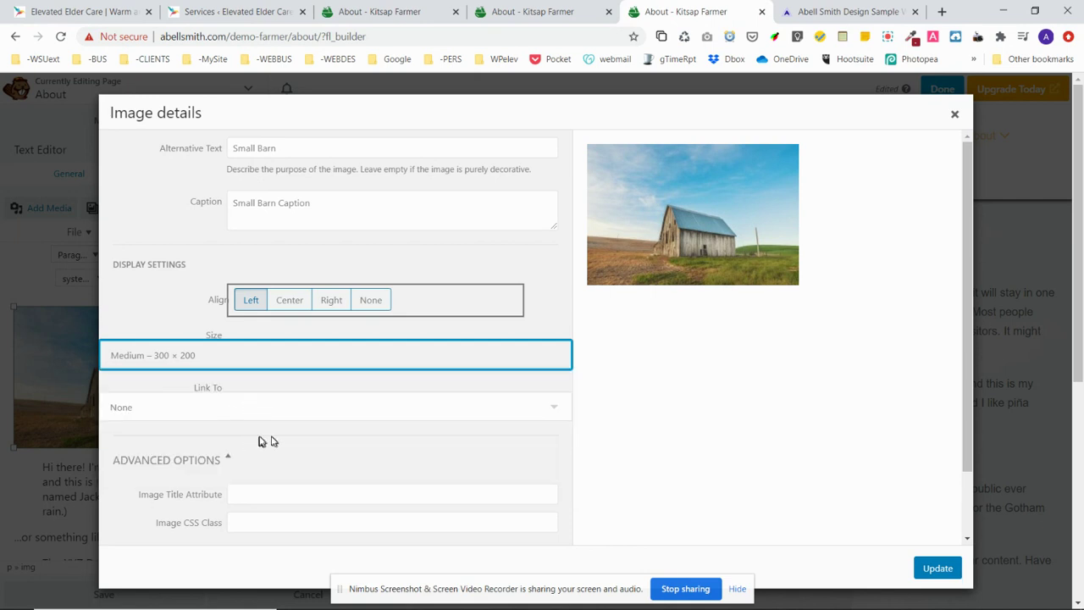
{"action": "left_click", "coordinate": [427, 415]}
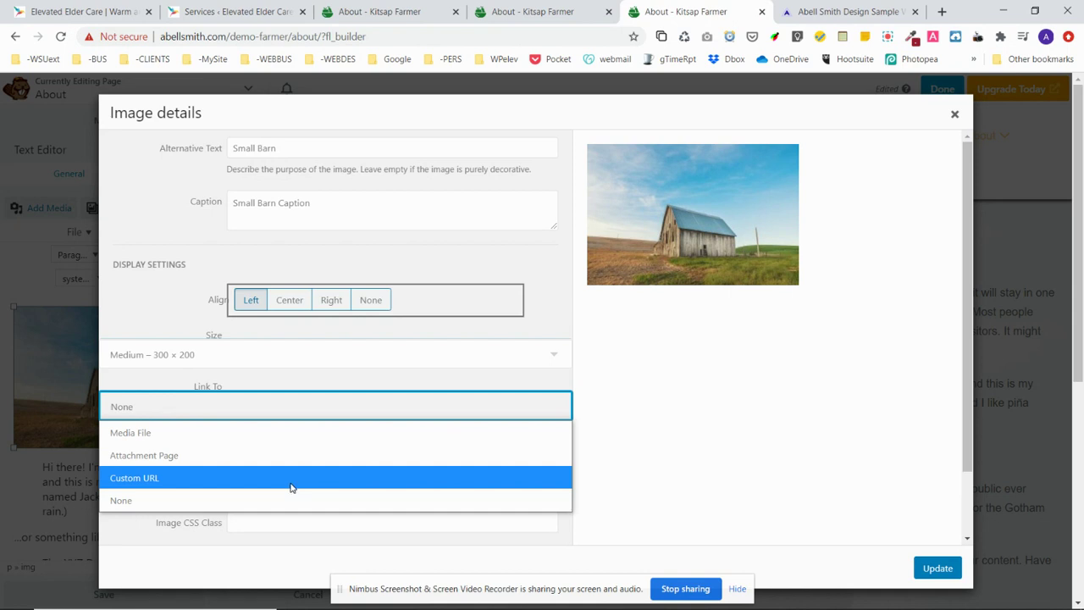
{"action": "left_click", "coordinate": [291, 486]}
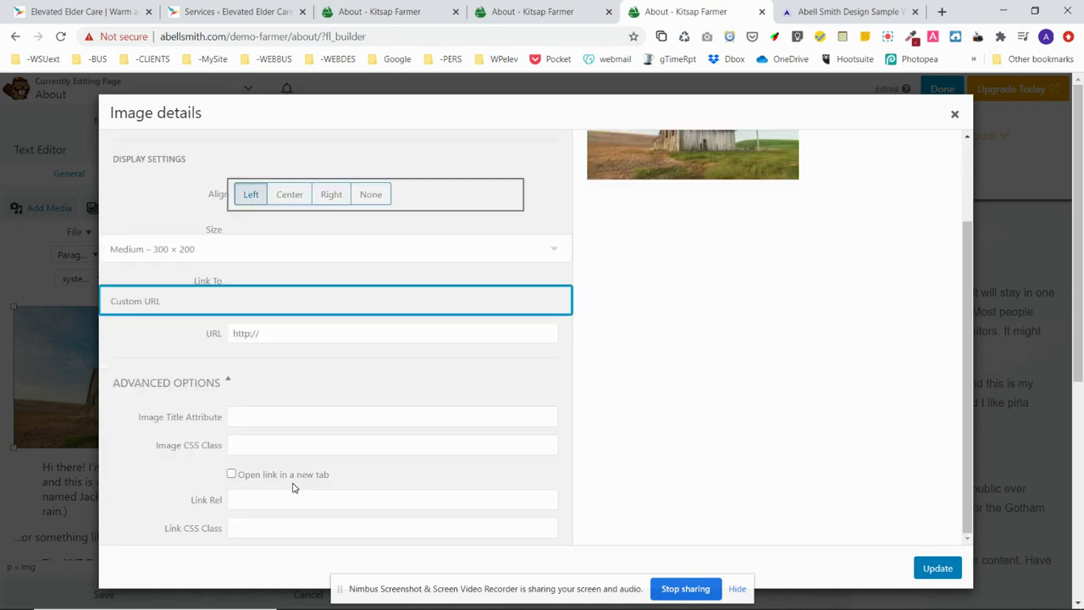
{"action": "left_click", "coordinate": [302, 335]}
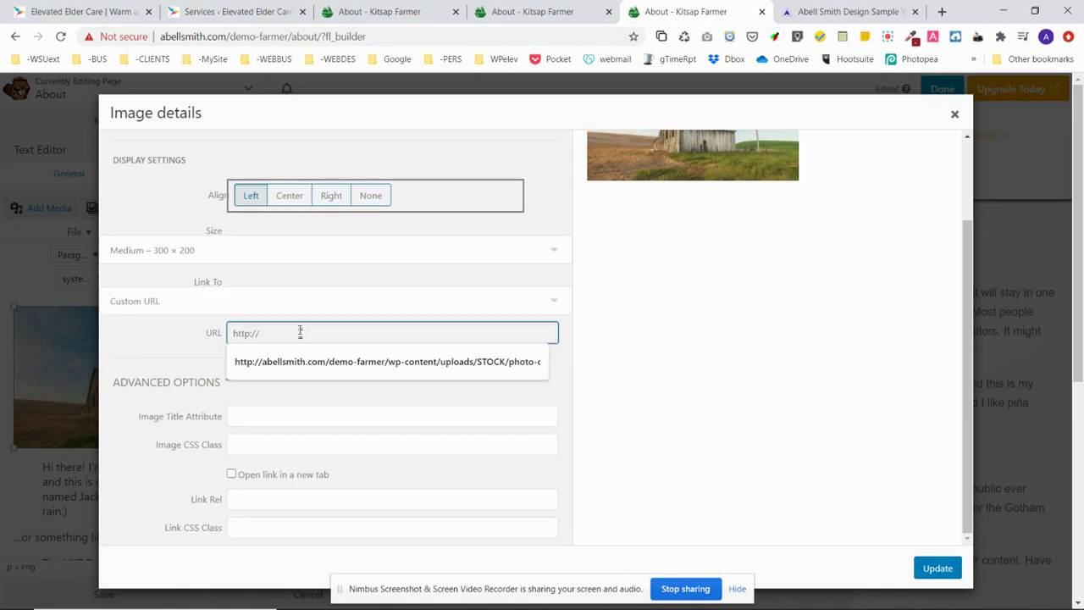
{"action": "left_click", "coordinate": [305, 310]}
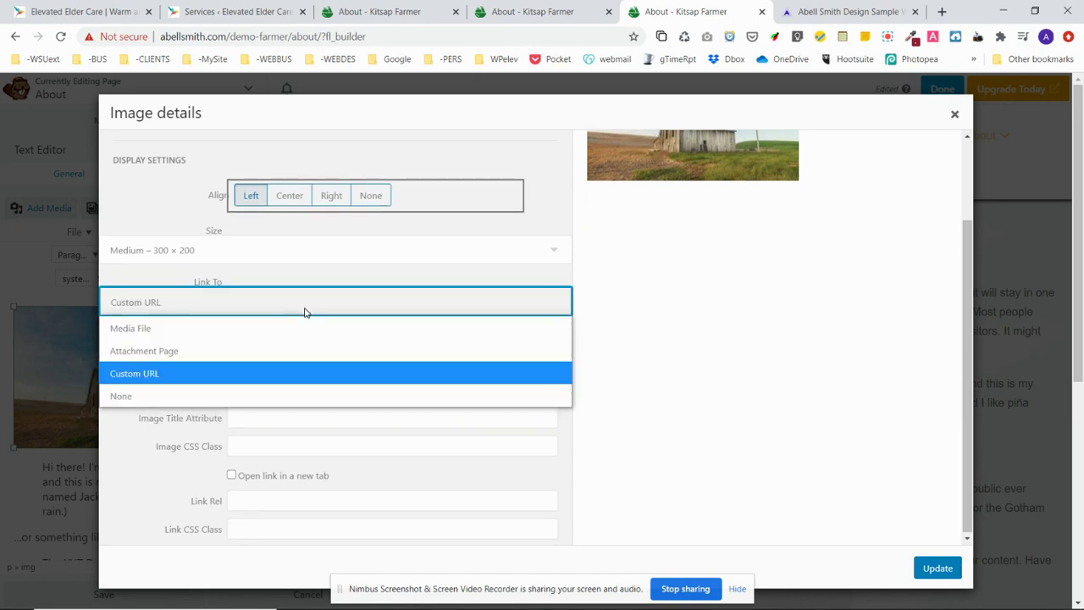
{"action": "left_click", "coordinate": [290, 330]}
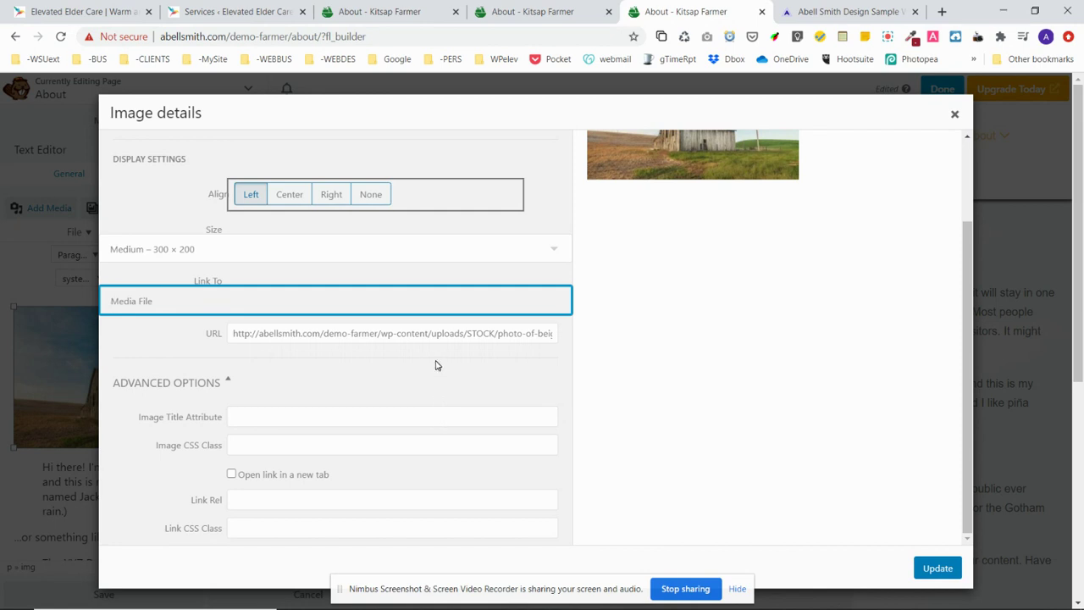
Step: Copy the alternative text "Small Barn" into the Image Title Attribute
{"action": "scroll", "coordinate": [362, 421], "scroll_direction": "up", "scroll_amount": 1}
{"action": "scroll", "coordinate": [362, 421], "scroll_direction": "up", "scroll_amount": 1}
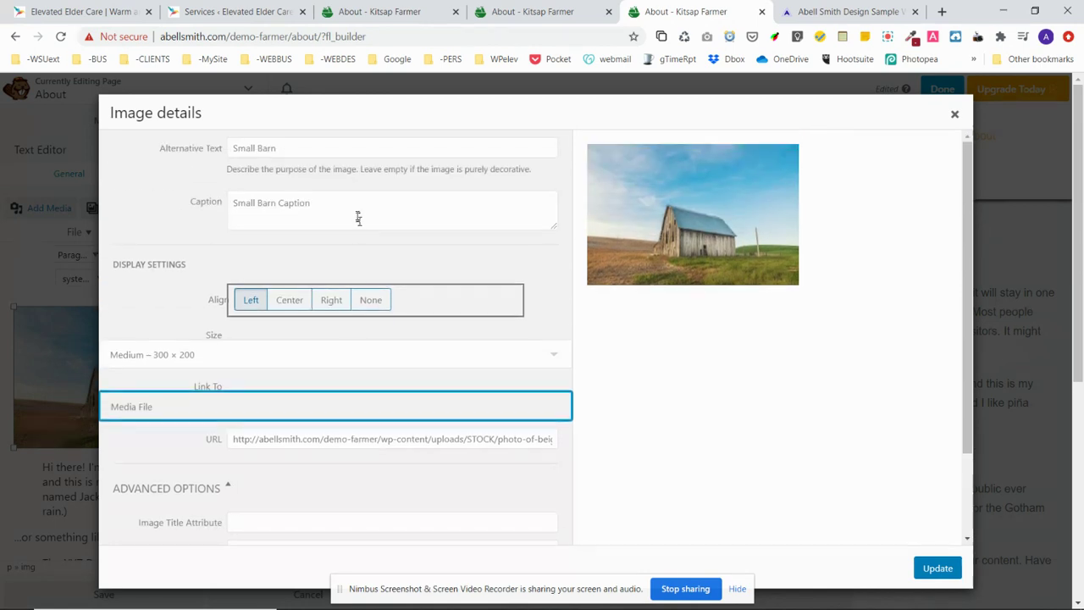
{"action": "left_click_drag", "start_coordinate": [309, 149], "coordinate": [227, 149]}
{"action": "key", "text": "ctrl+c"}
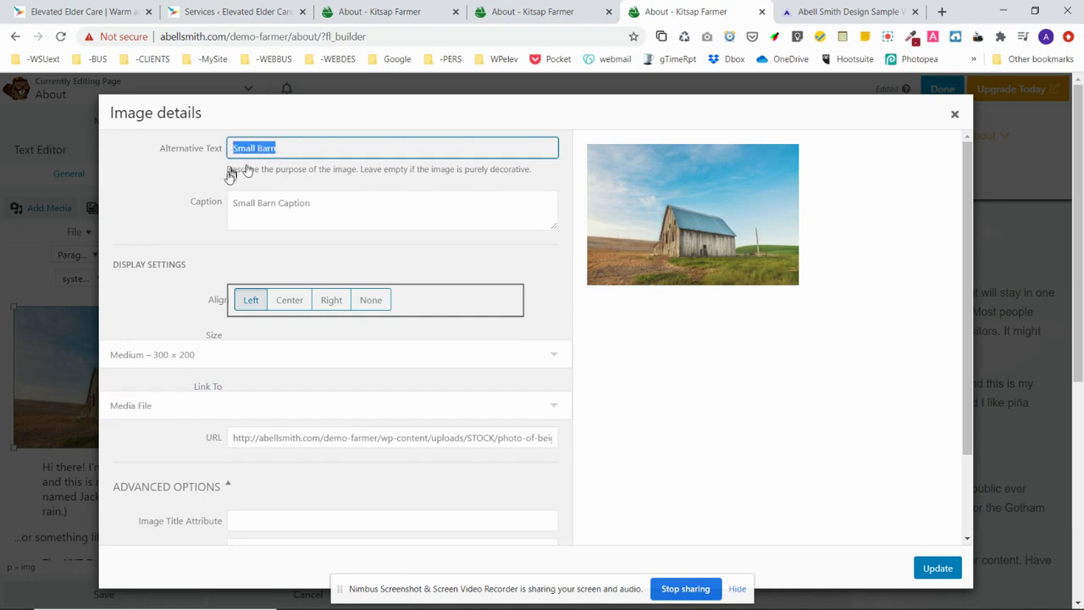
{"action": "scroll", "coordinate": [301, 405], "scroll_direction": "down", "scroll_amount": 1}
{"action": "left_click", "coordinate": [283, 416]}
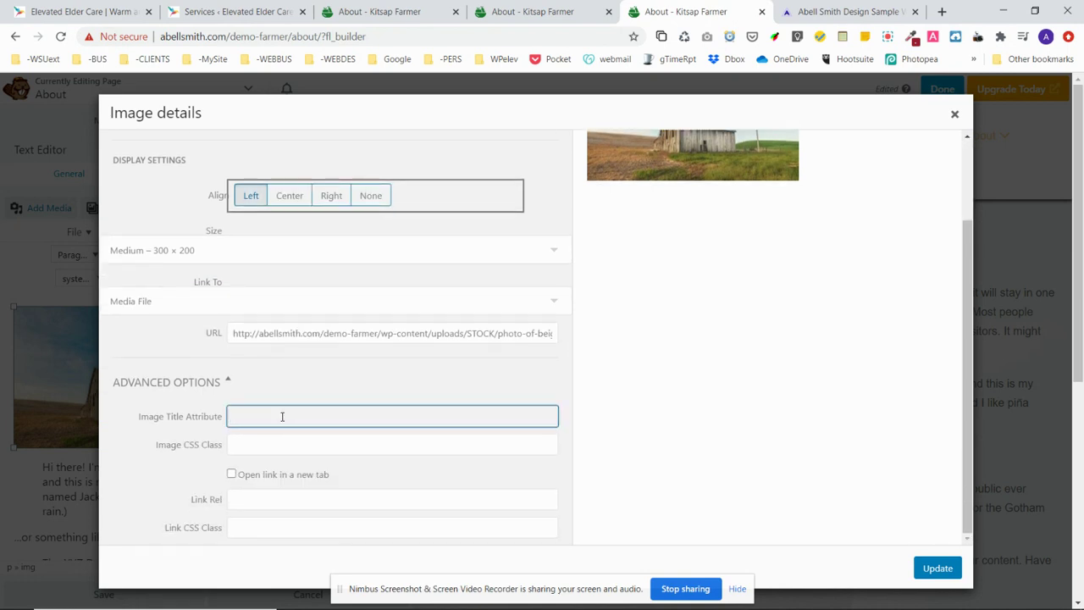
{"action": "key", "text": "ctrl+v"}
Step: Set the Image CSS Class to abellImgBorder and apply the updated image details
{"action": "left_click", "coordinate": [327, 450]}
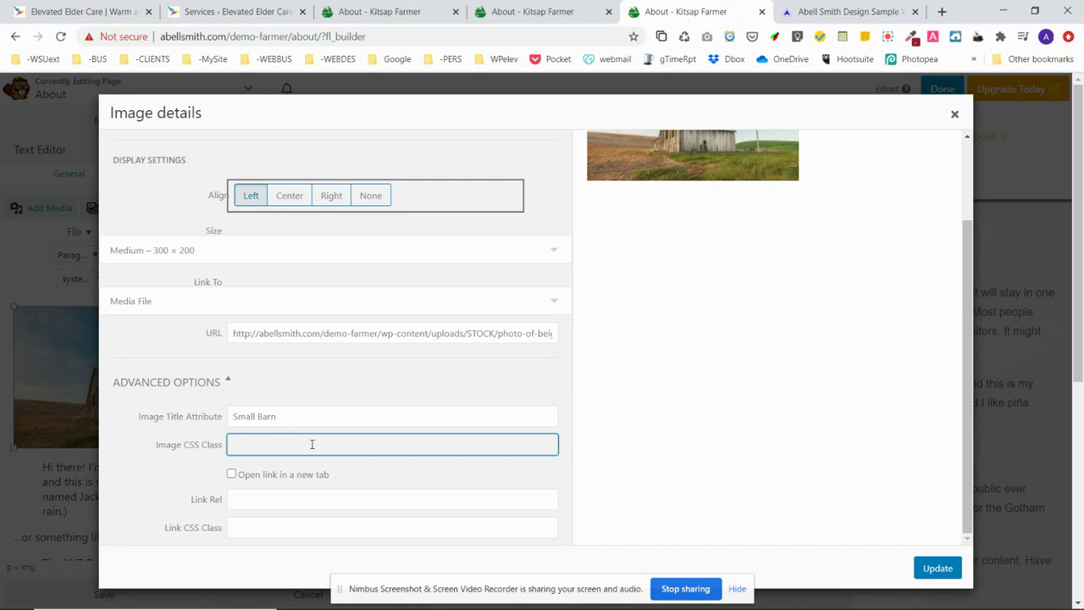
{"action": "type", "text": "bell"}
{"action": "type", "text": "Img"}
{"action": "type", "text": "Bdr"}
{"action": "type", "text": "order"}
{"action": "scroll", "coordinate": [714, 430], "scroll_direction": "down", "scroll_amount": 2}
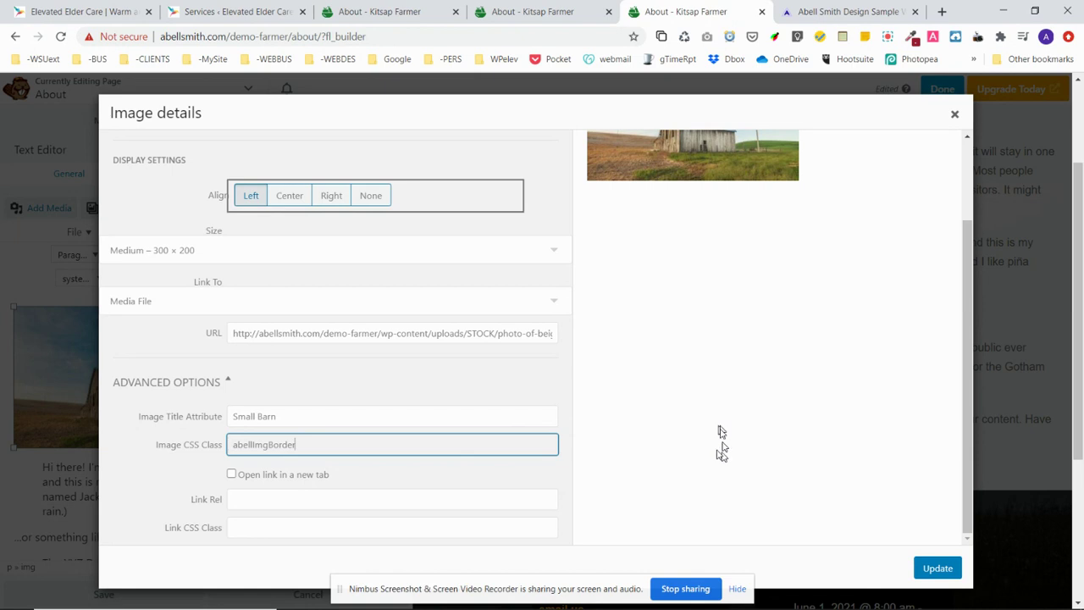
{"action": "left_click", "coordinate": [943, 568]}
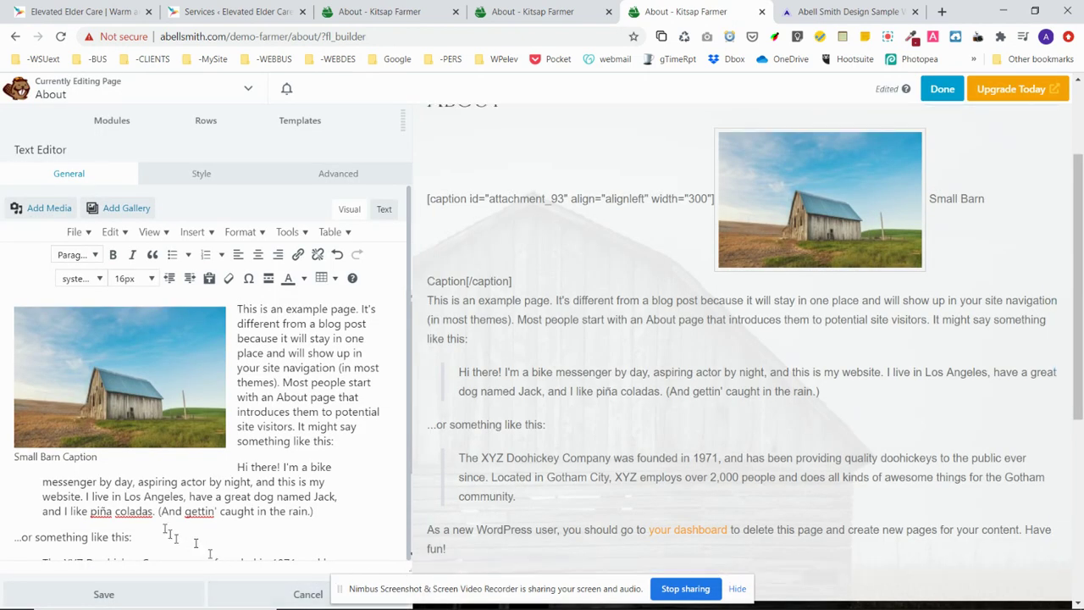
Step: Save the text module and publish the edited About page
{"action": "left_click", "coordinate": [109, 593]}
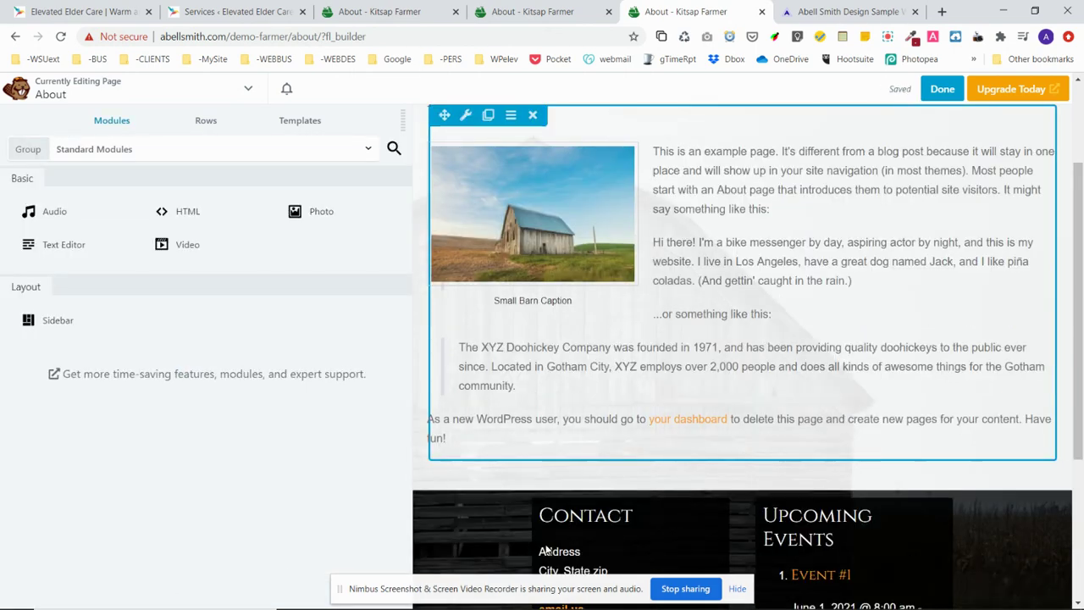
{"action": "left_click", "coordinate": [942, 90]}
{"action": "left_click", "coordinate": [970, 88]}
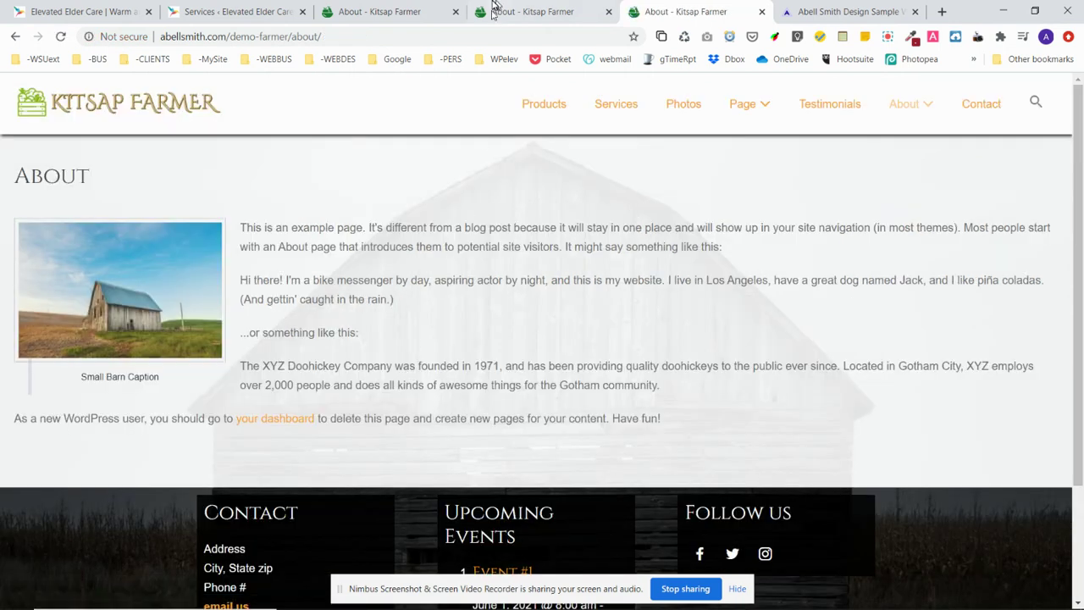
Step: Compare the published About page with its plain and sample versions, and open the barn image enlarged to check its link
{"action": "left_click", "coordinate": [557, 12]}
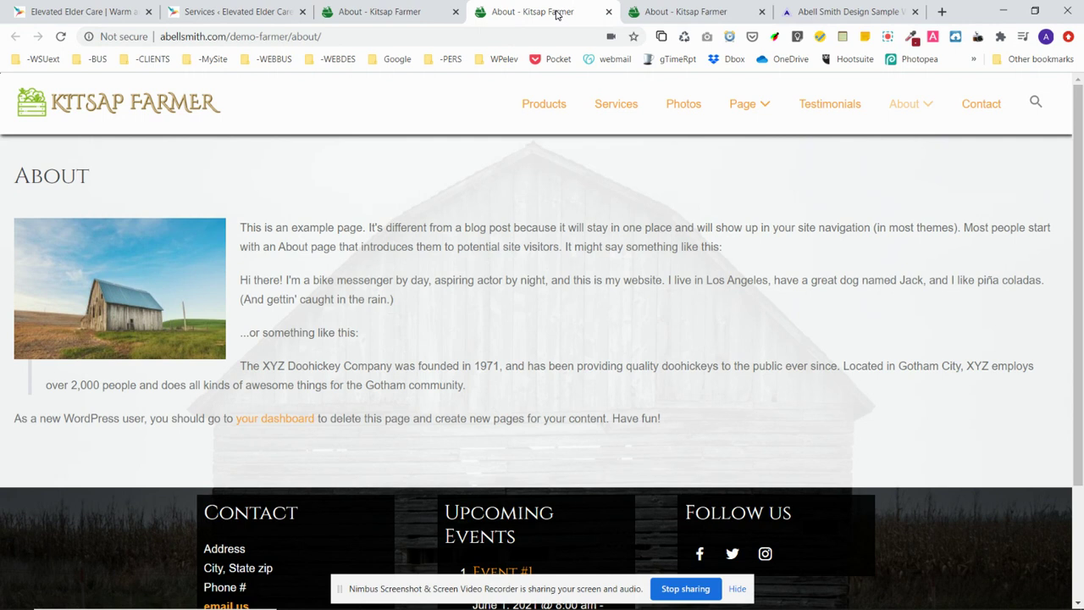
{"action": "left_click", "coordinate": [403, 7]}
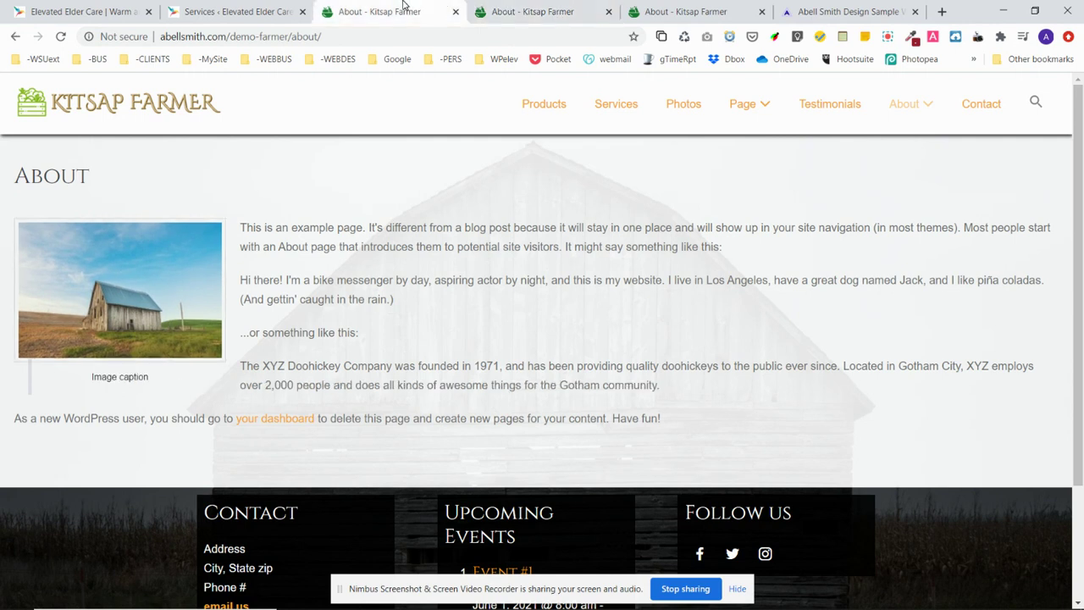
{"action": "left_click", "coordinate": [704, 10]}
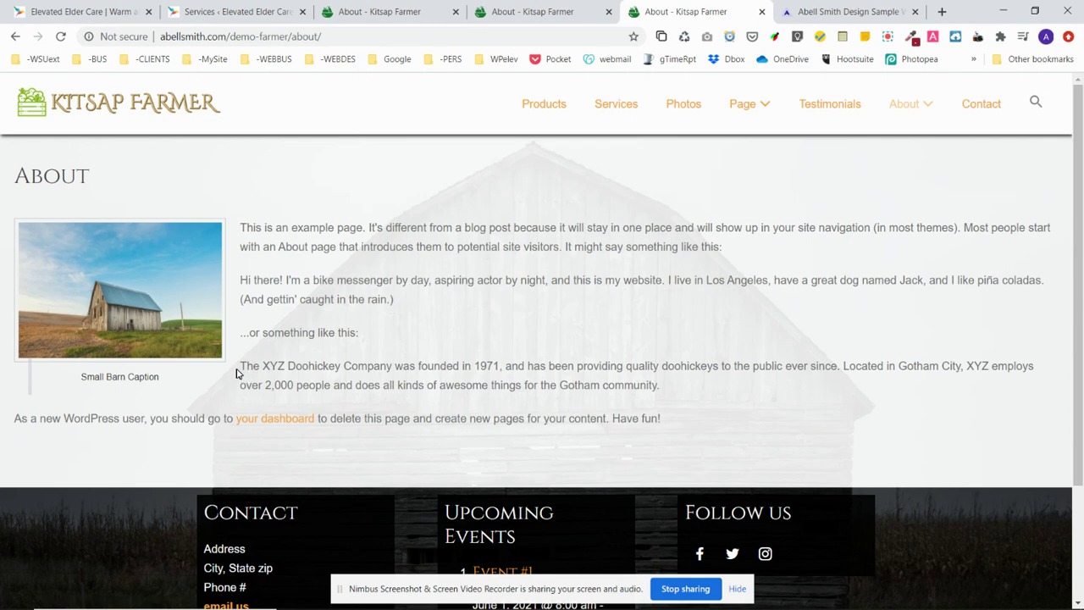
{"action": "left_click", "coordinate": [176, 305]}
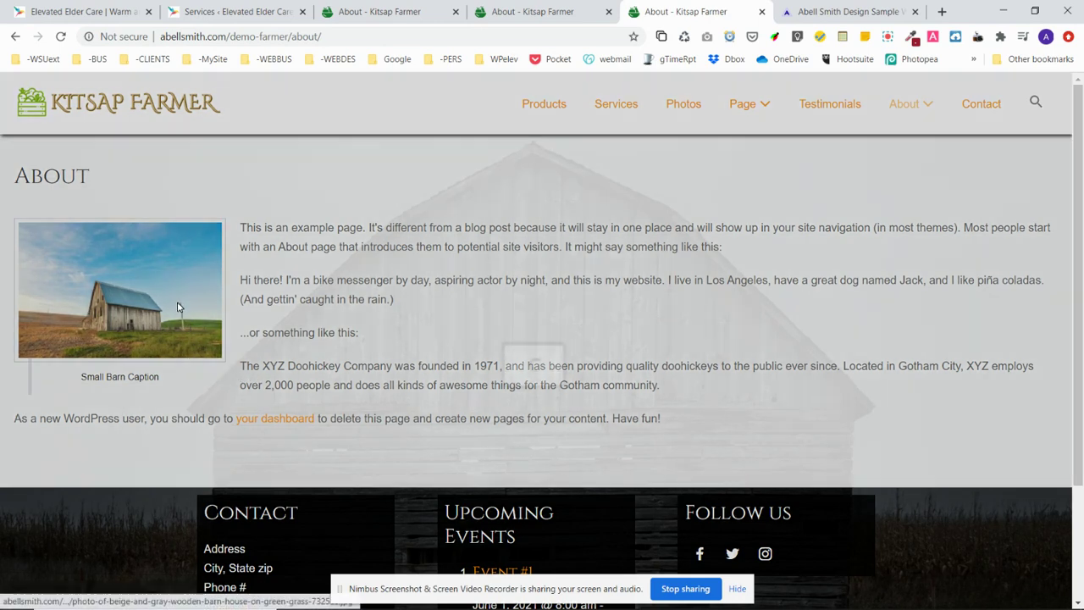